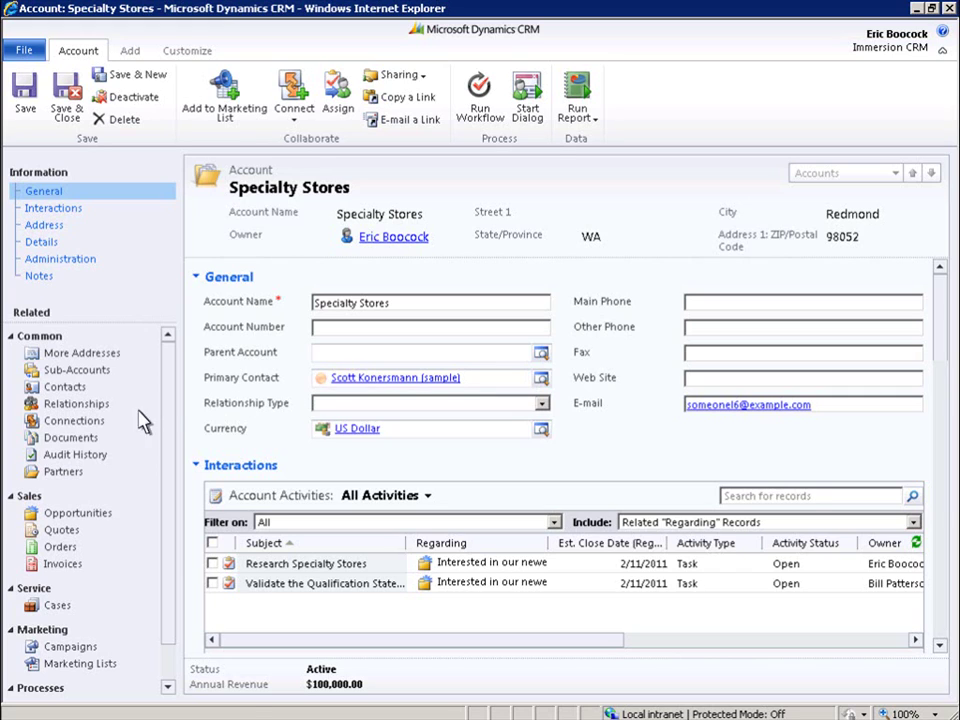
Step: Show the Specialty Stores account's Documents area, currently empty on Default Site 1
{"action": "left_click", "coordinate": [70, 440]}
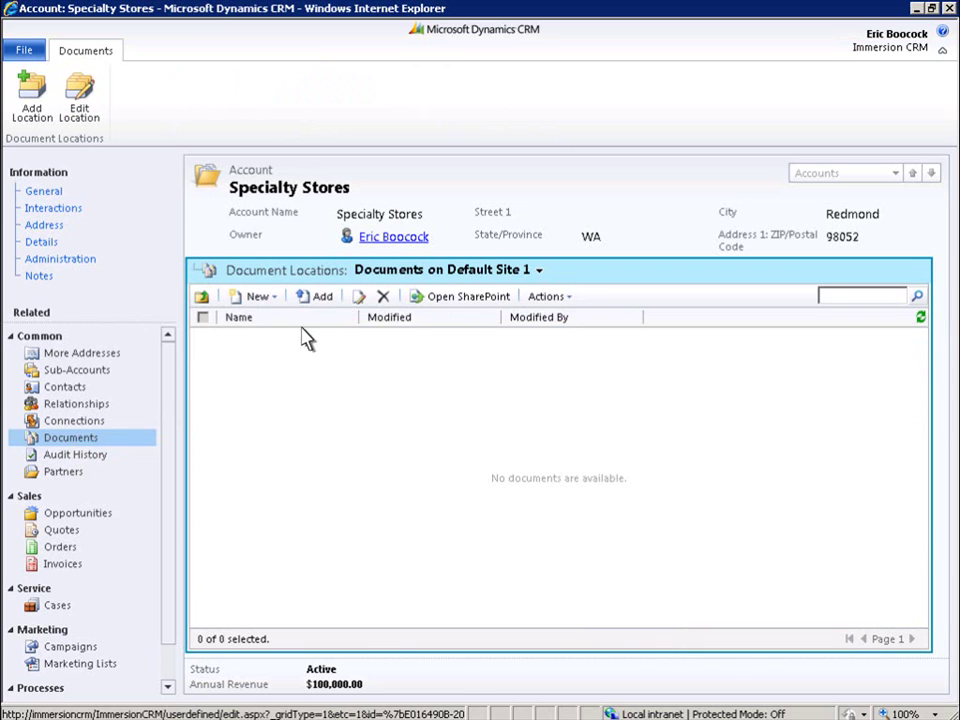
Step: Upload the Desktop file 'Quote for Specialty Stores' to the account's Default Site 1 documents
{"action": "left_click", "coordinate": [322, 299]}
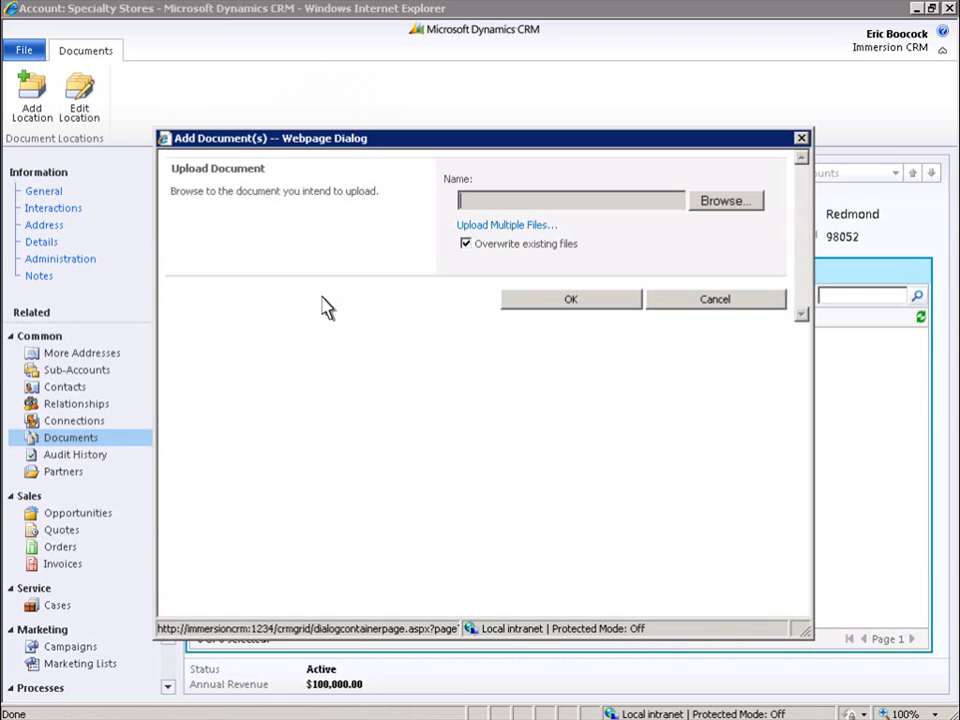
{"action": "left_click", "coordinate": [725, 202]}
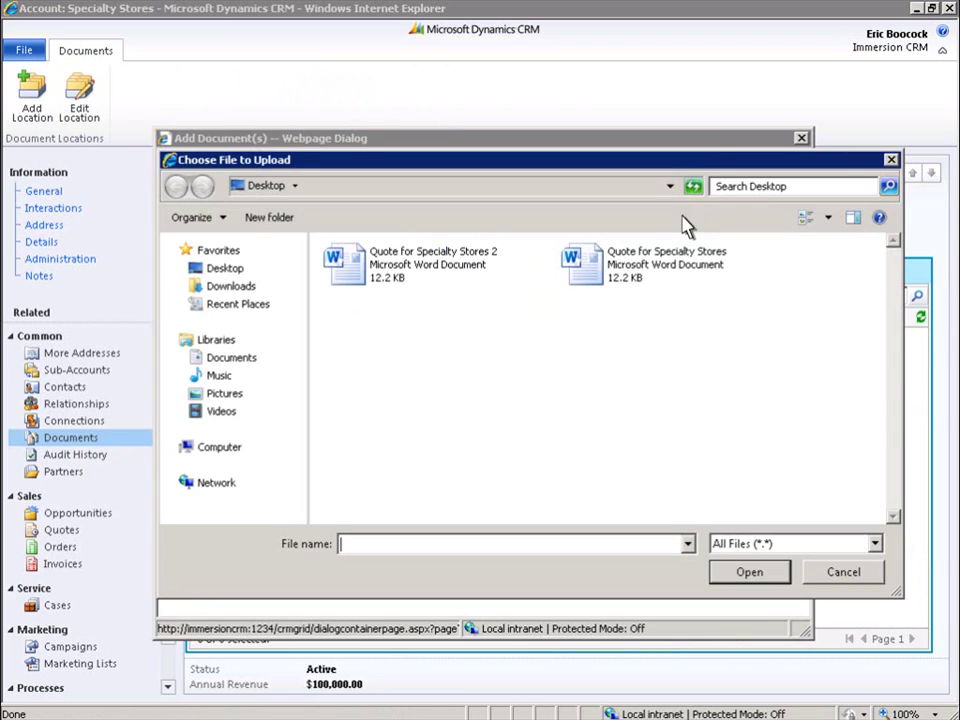
{"action": "left_click", "coordinate": [640, 278]}
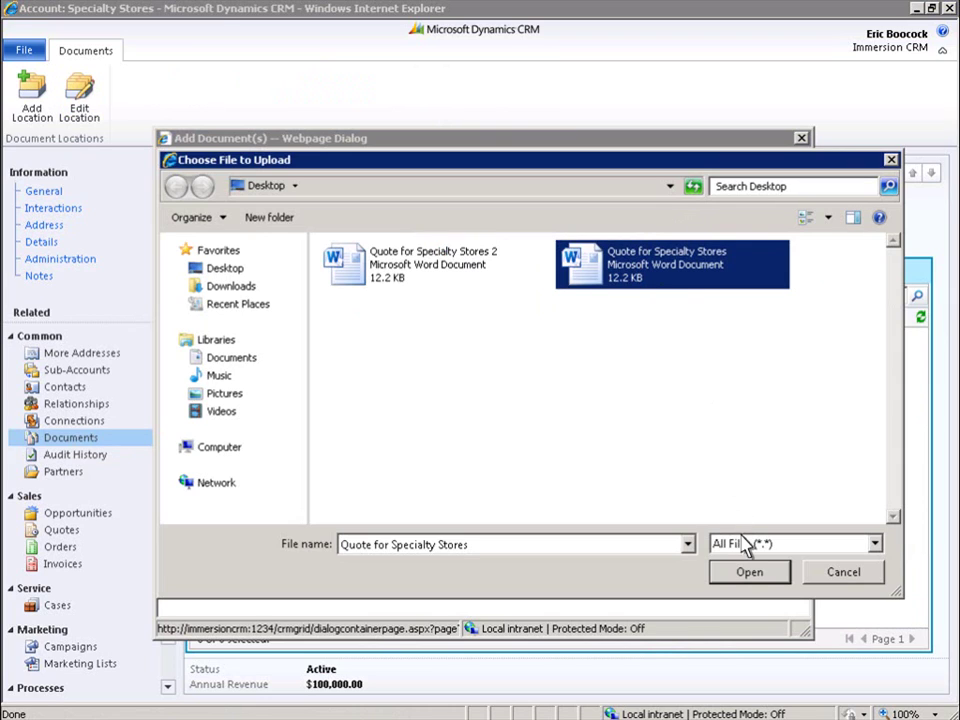
{"action": "left_click", "coordinate": [749, 573]}
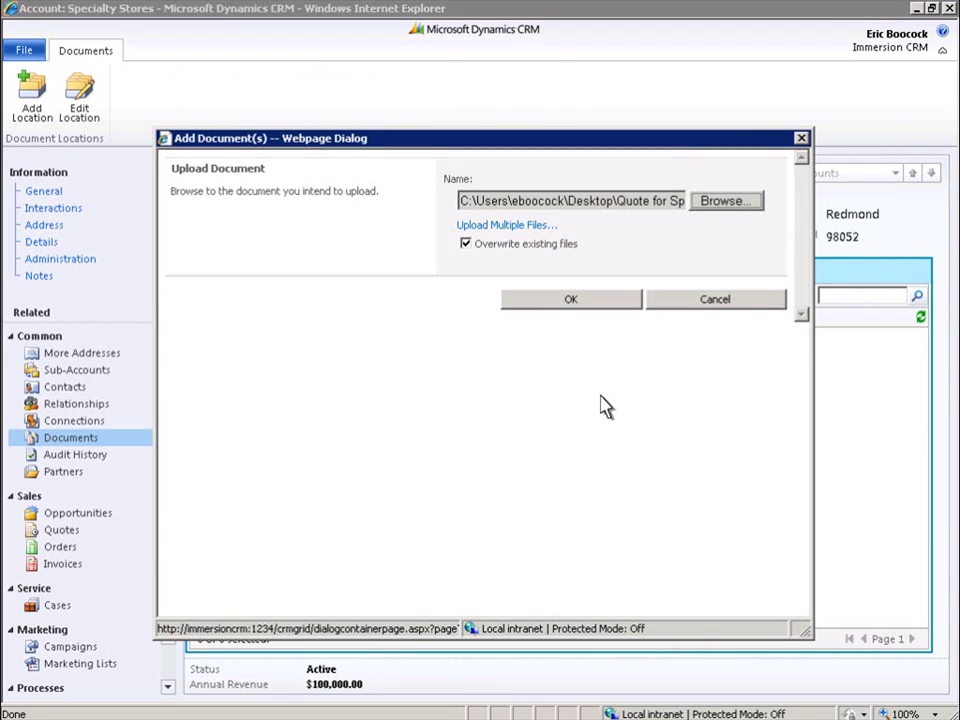
{"action": "left_click", "coordinate": [571, 300]}
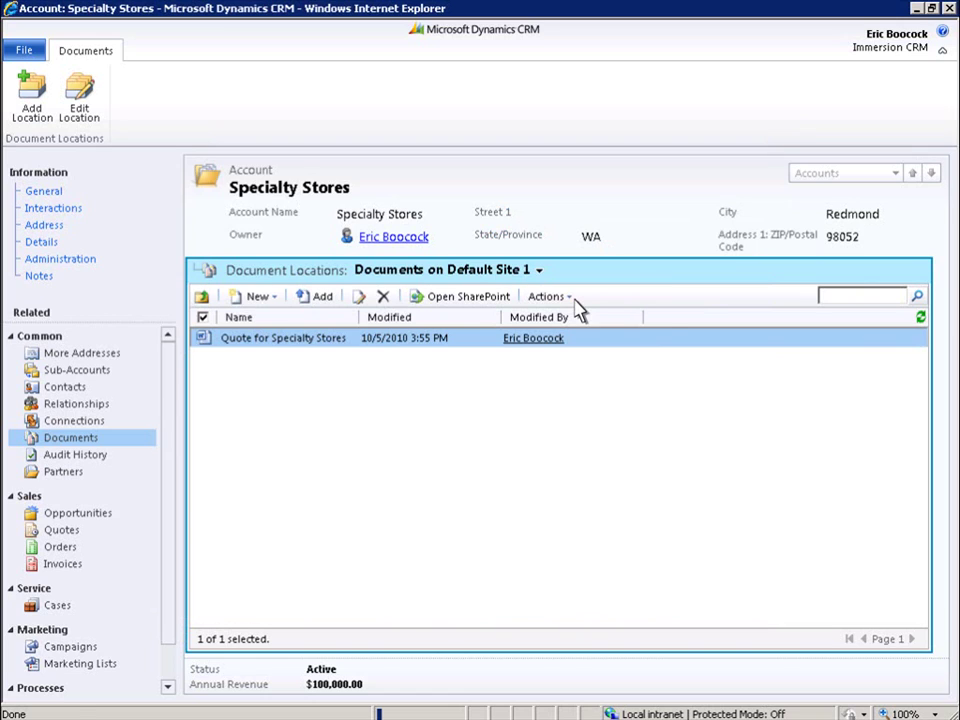
Step: Open the account's Specialty Stores document location in SharePoint
{"action": "left_click", "coordinate": [462, 300]}
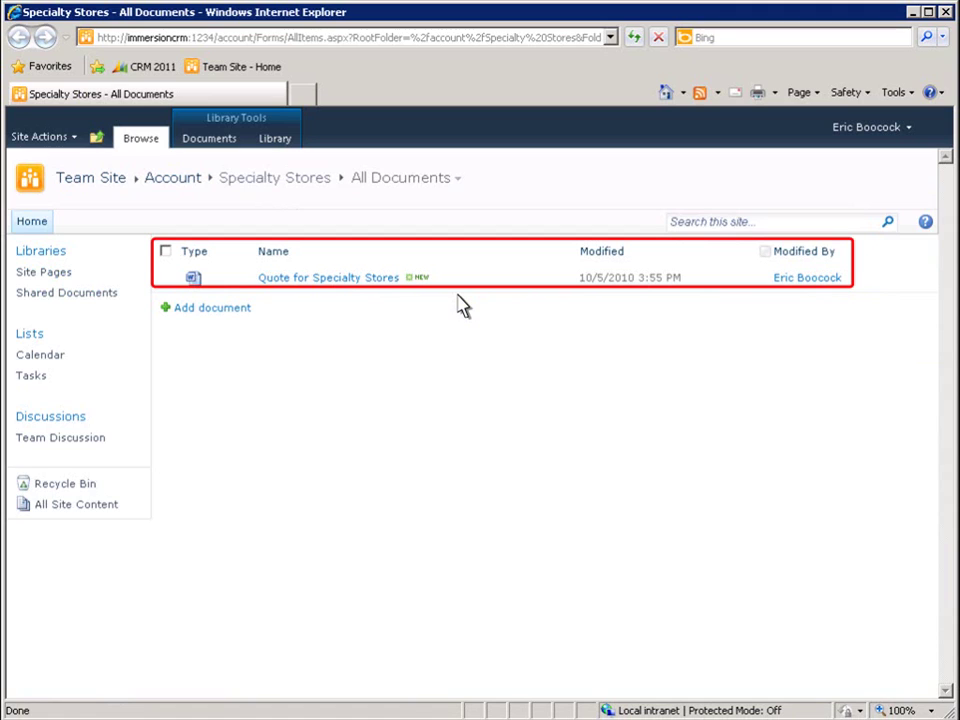
Step: Upload 'Quote for Specialty Stores 2' directly into the SharePoint Specialty Stores library
{"action": "left_click", "coordinate": [212, 310]}
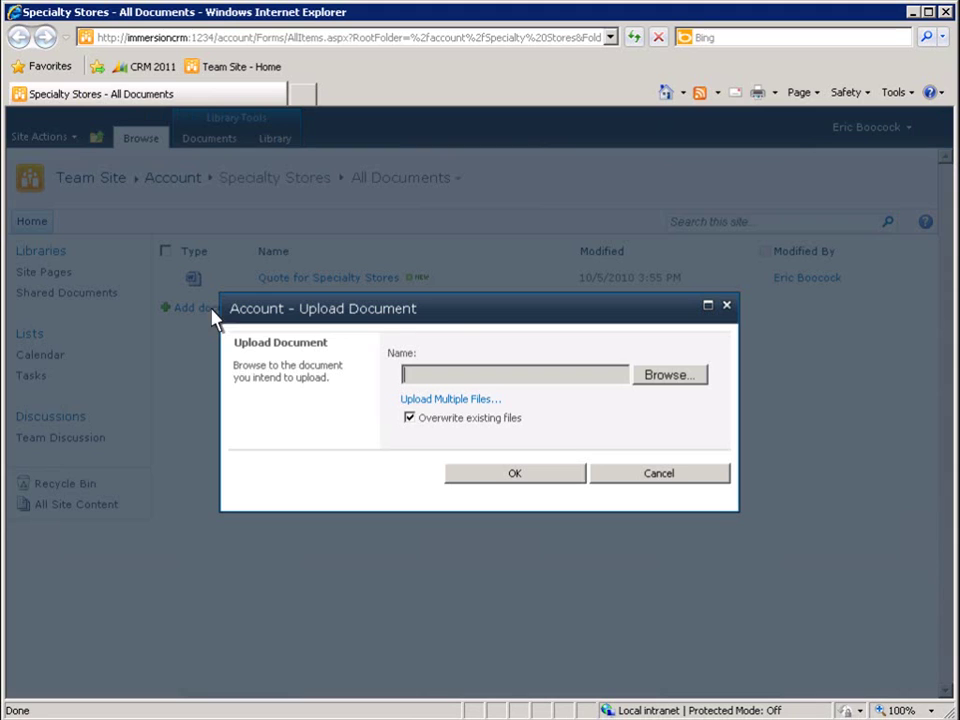
{"action": "left_click", "coordinate": [670, 376]}
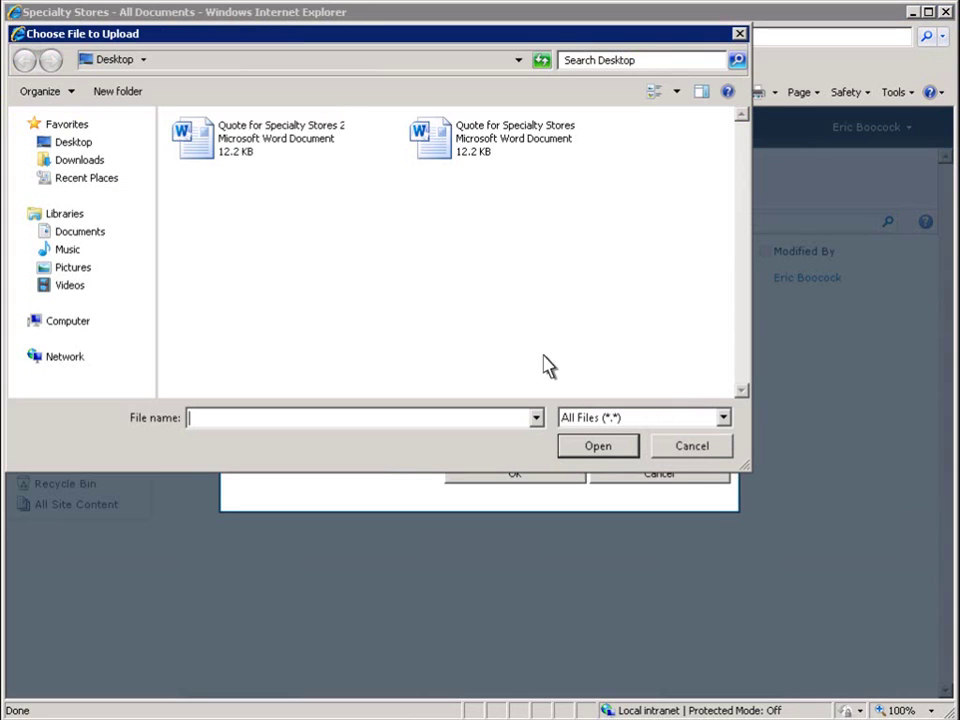
{"action": "left_click", "coordinate": [256, 160]}
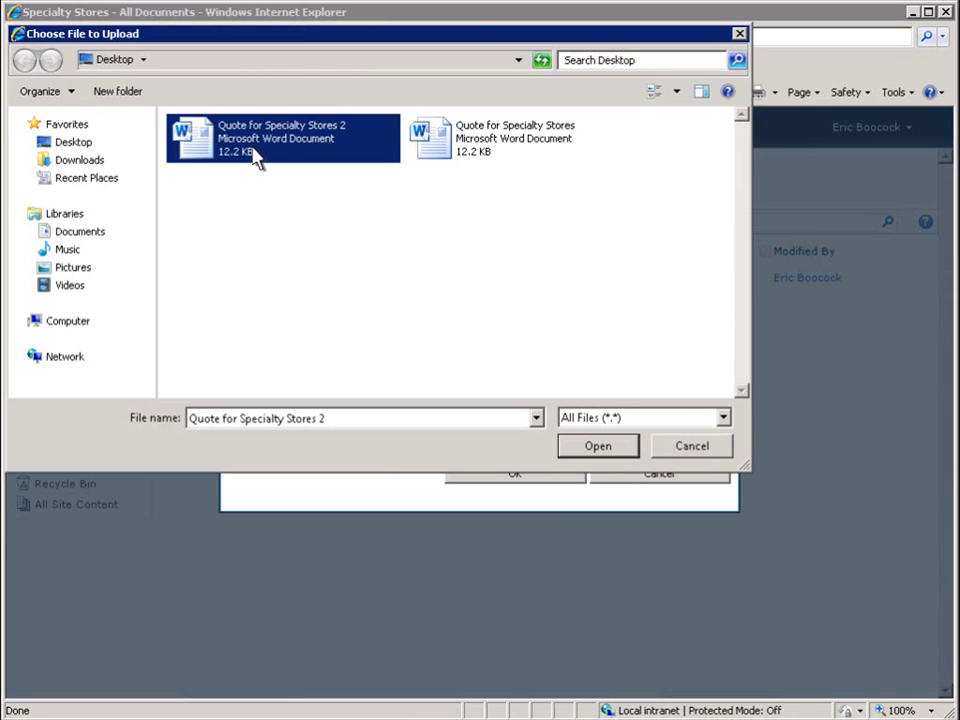
{"action": "left_click", "coordinate": [596, 448]}
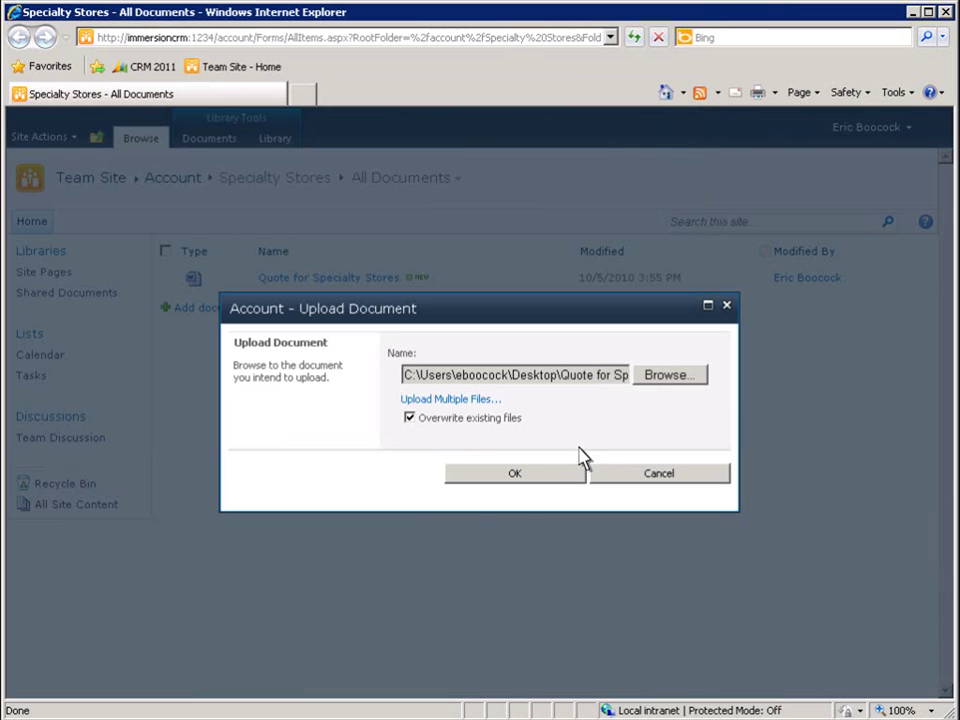
{"action": "left_click", "coordinate": [515, 474]}
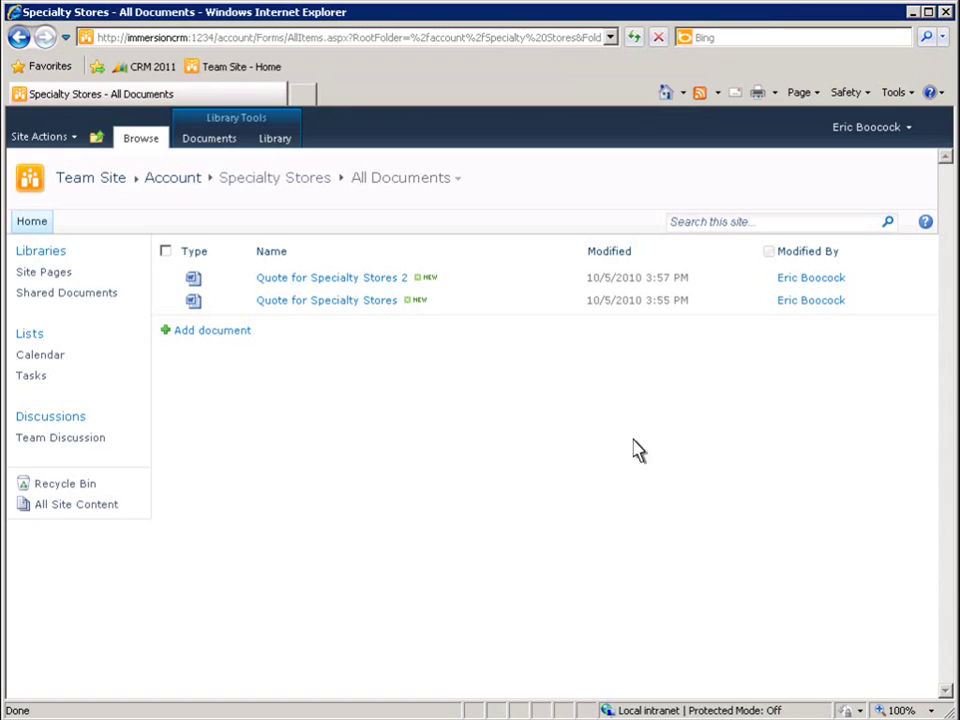
Step: Close SharePoint, confirm both quotes appear in CRM, and close the Specialty Stores form
{"action": "left_click", "coordinate": [946, 14]}
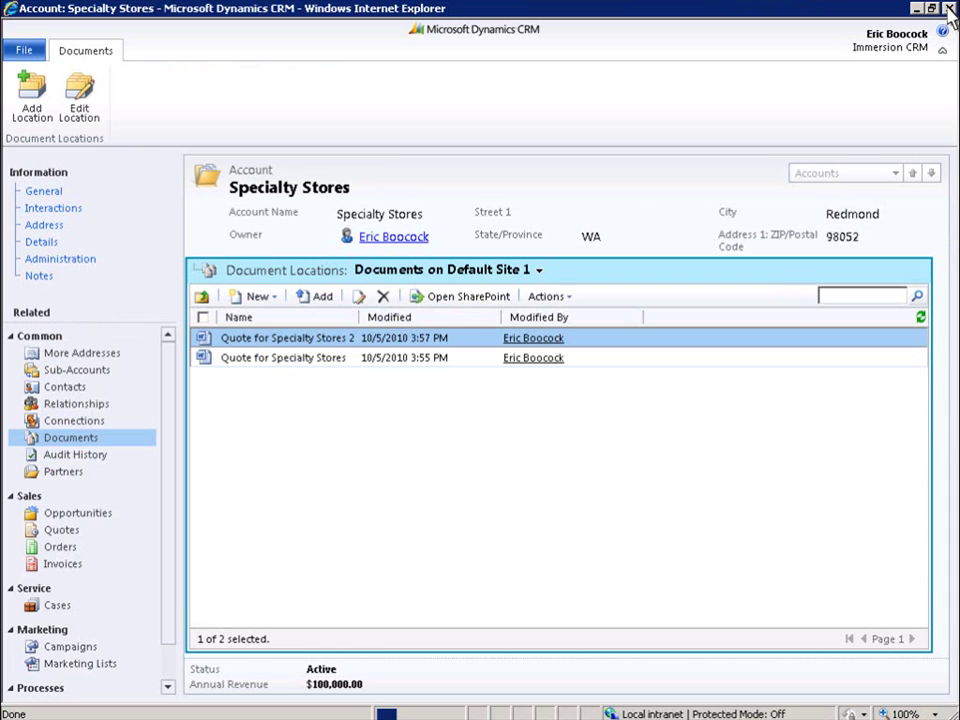
{"action": "left_click", "coordinate": [948, 9]}
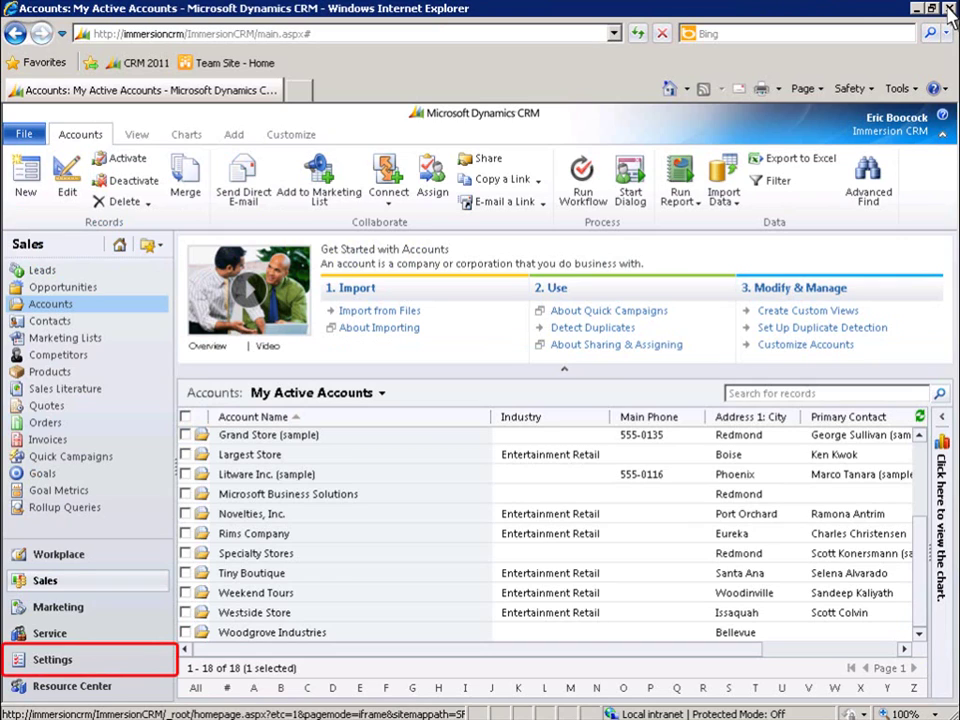
Step: Run Document Management Settings with Account-based folders, creating the entity document libraries
{"action": "left_click", "coordinate": [53, 664]}
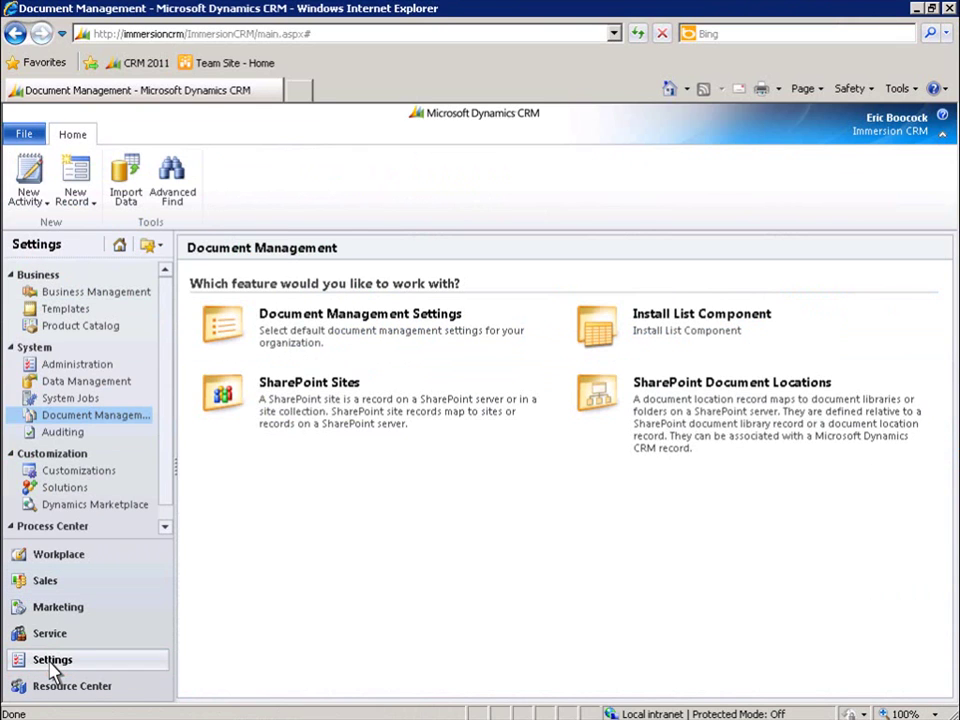
{"action": "left_click", "coordinate": [348, 316]}
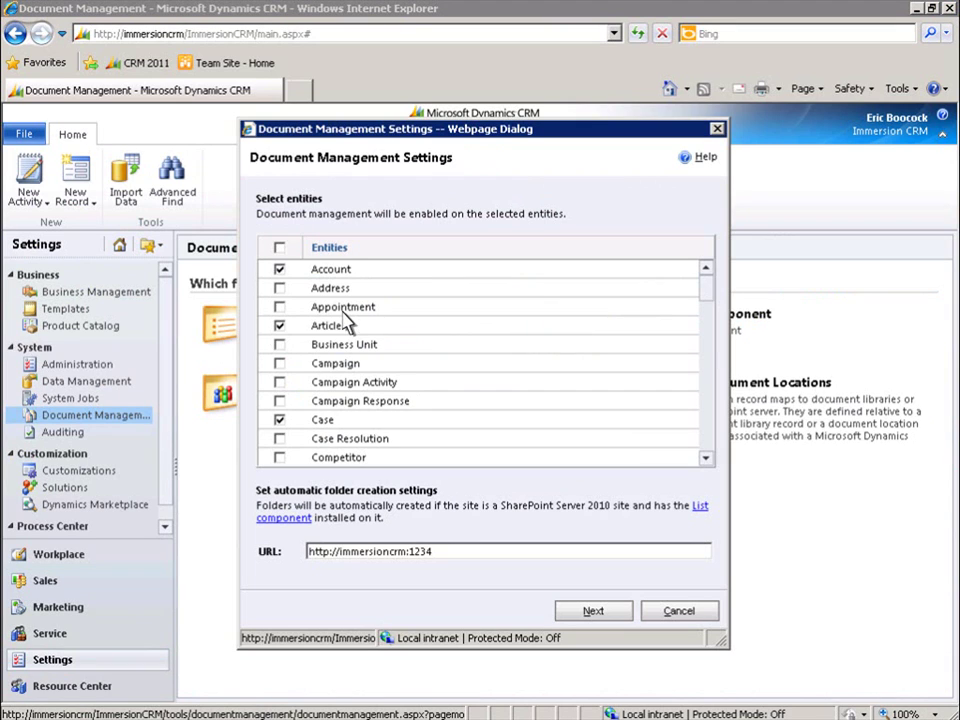
{"action": "left_click", "coordinate": [594, 612]}
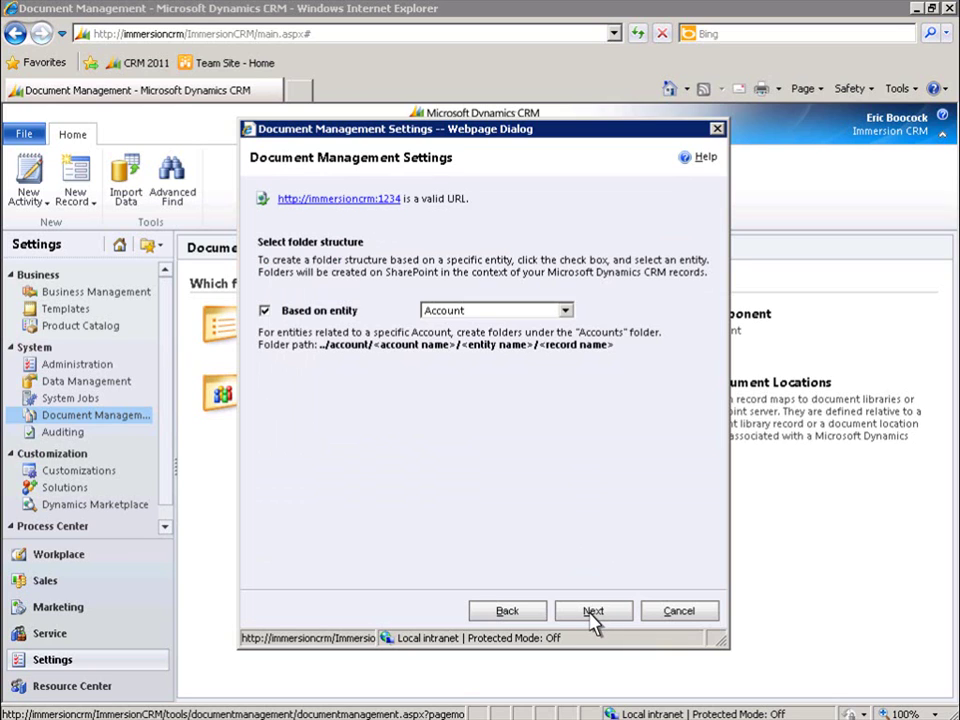
{"action": "left_click", "coordinate": [592, 612]}
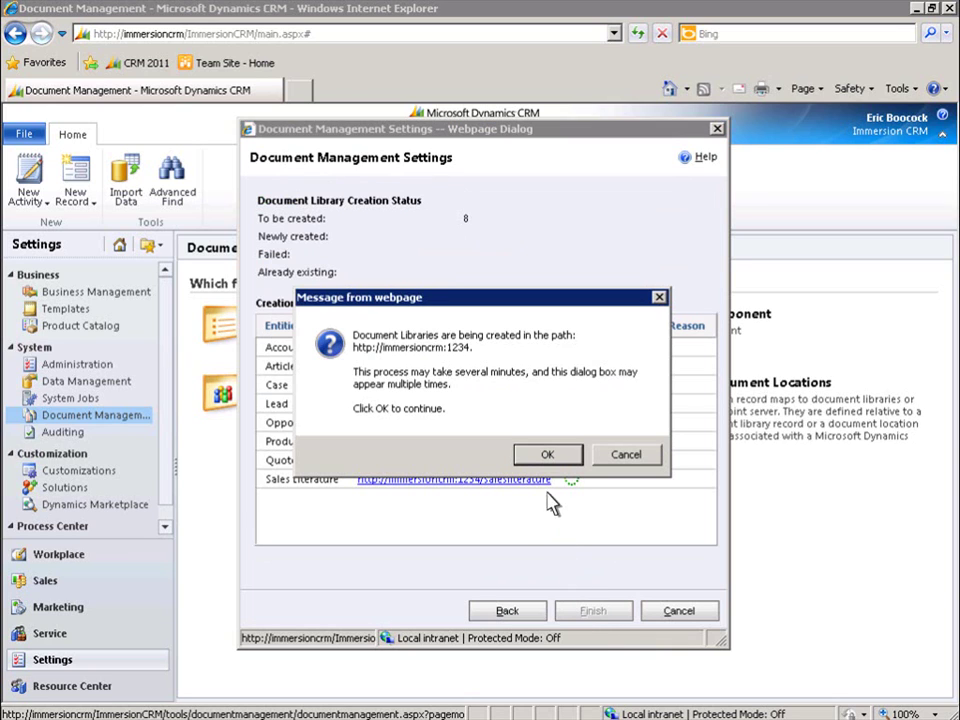
{"action": "left_click", "coordinate": [546, 458]}
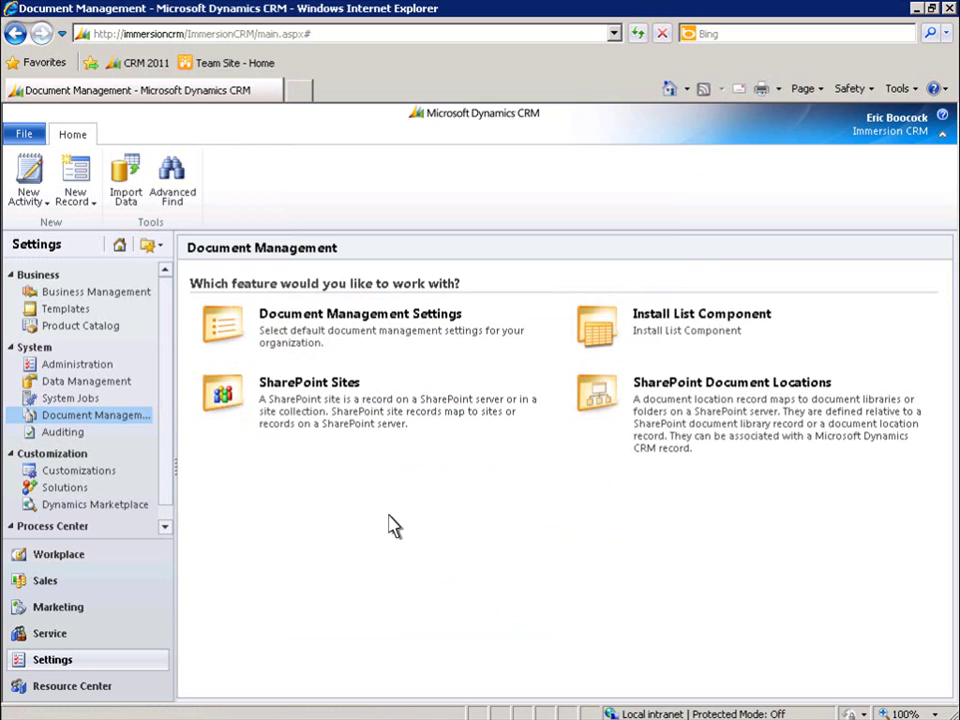
Step: Check that Default Site is an active SharePoint site, then return to Document Management
{"action": "left_click", "coordinate": [306, 396]}
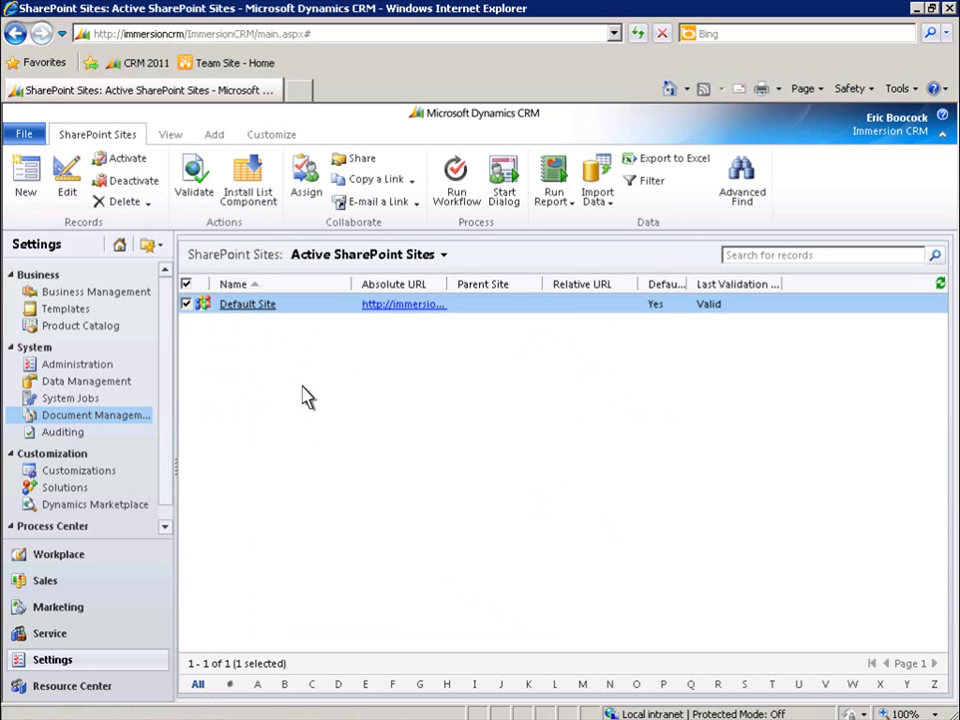
{"action": "left_click", "coordinate": [85, 428]}
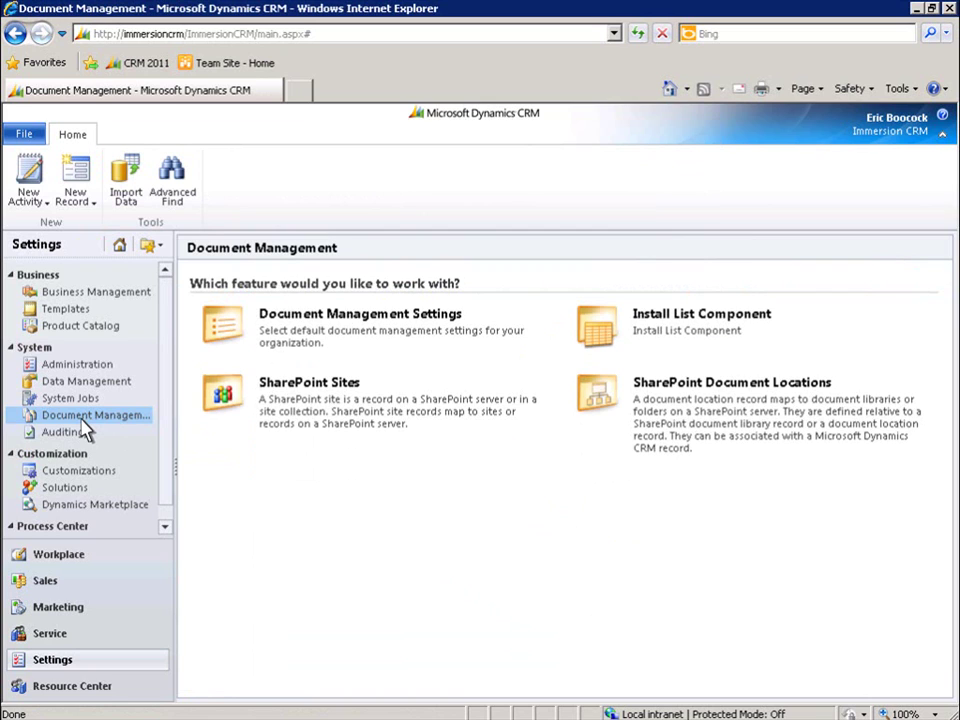
{"action": "left_click", "coordinate": [746, 388]}
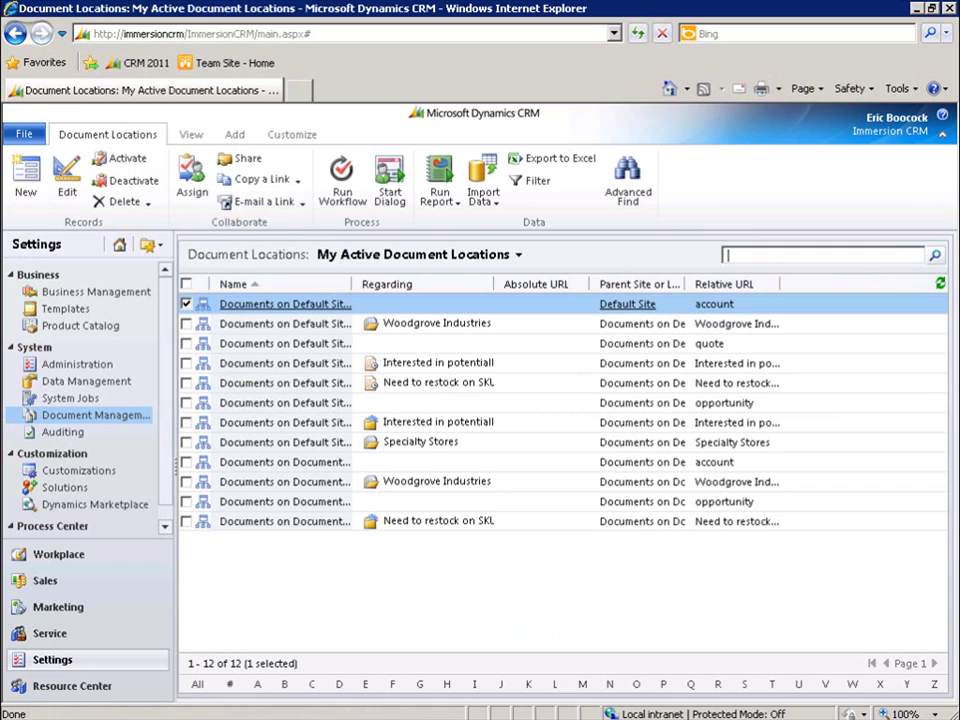